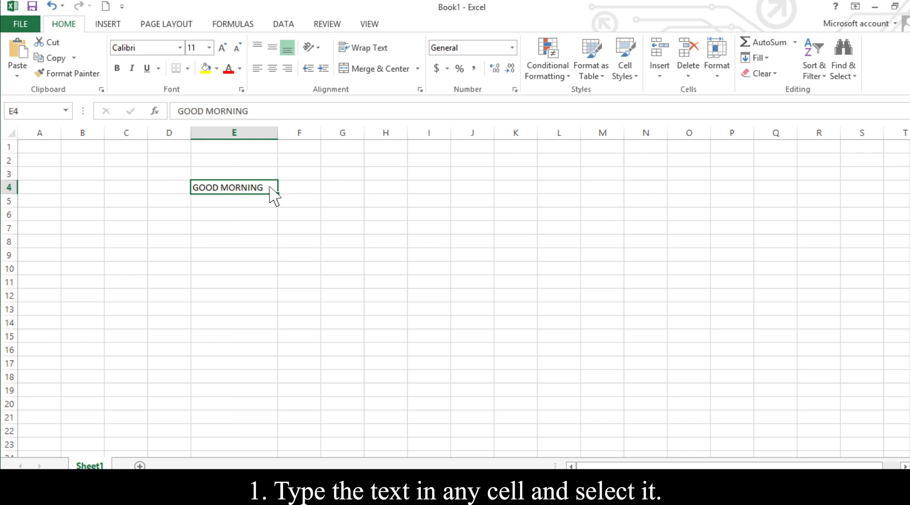
Try another typeface from the font list on the GOOD MORNING text in cell E4.
click(180, 48)
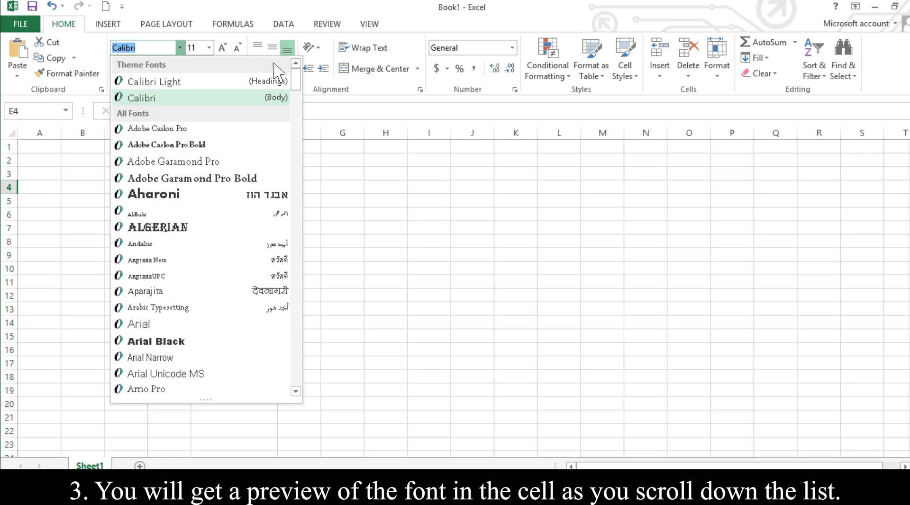
scroll(237, 97, down, 2)
click(221, 103)
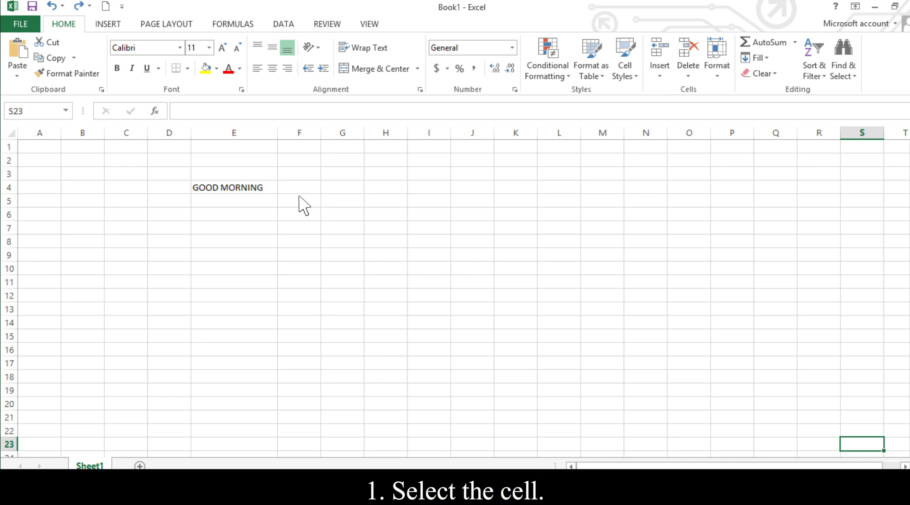
Set the GOOD MORNING text in cell E4 to font size 26 and the standard dark red colour.
click(270, 186)
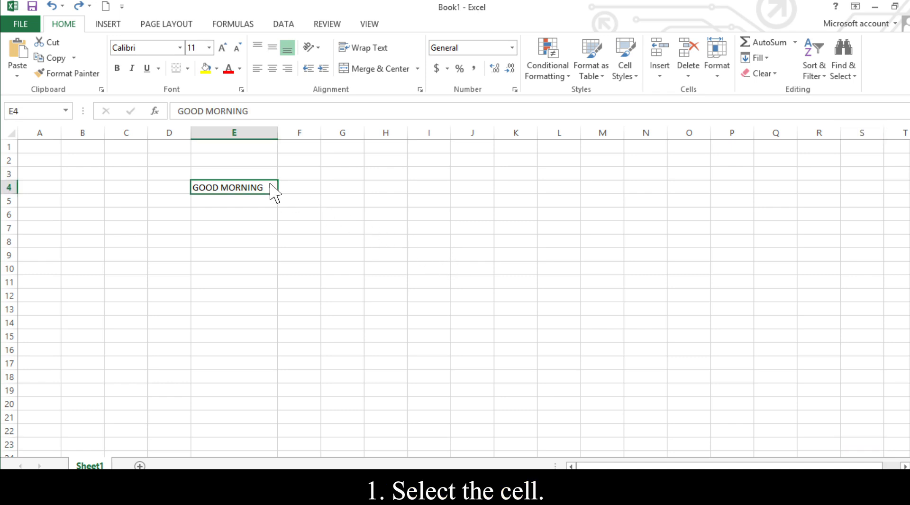
click(209, 48)
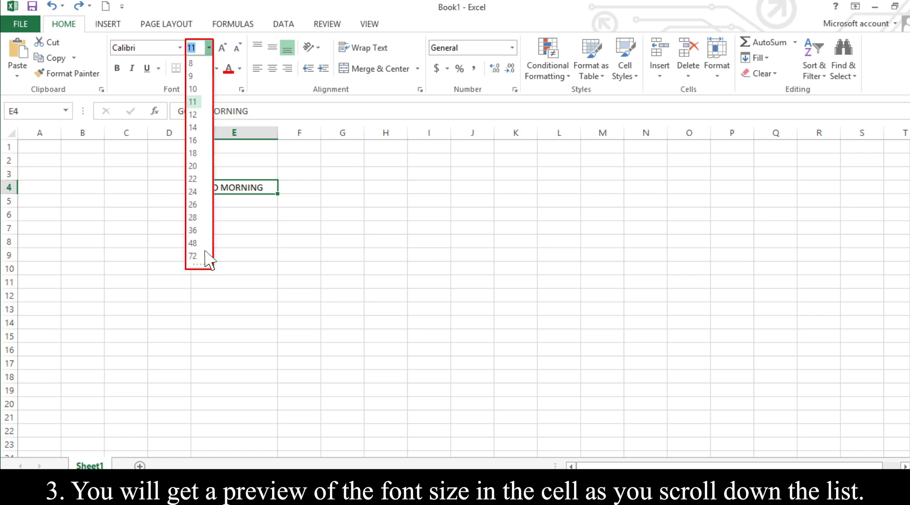
click(206, 204)
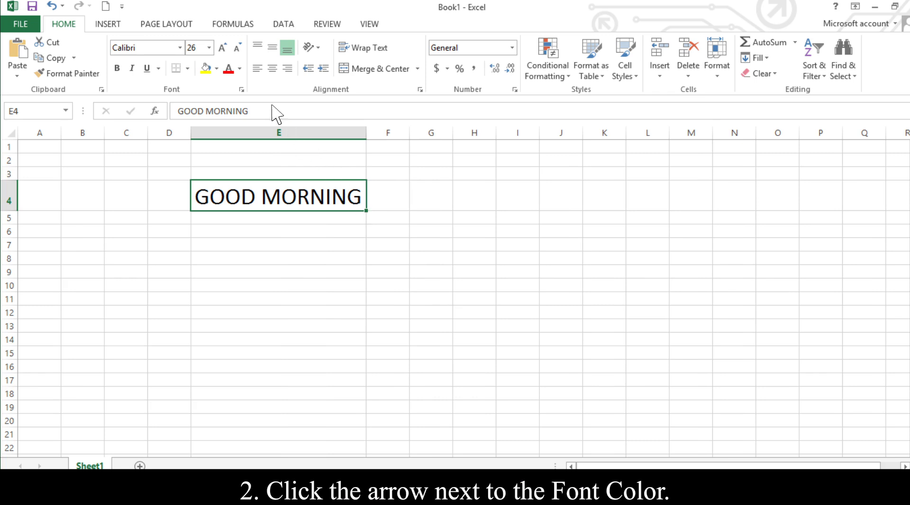
click(239, 68)
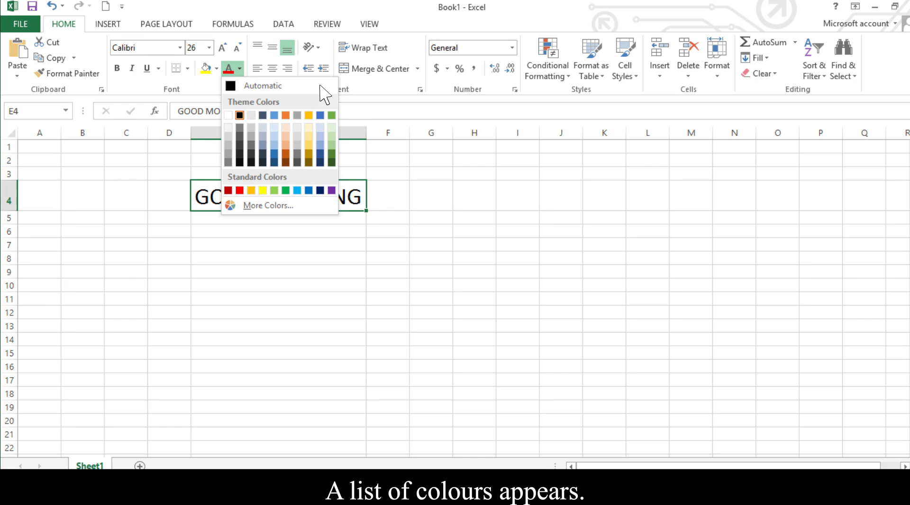
click(228, 190)
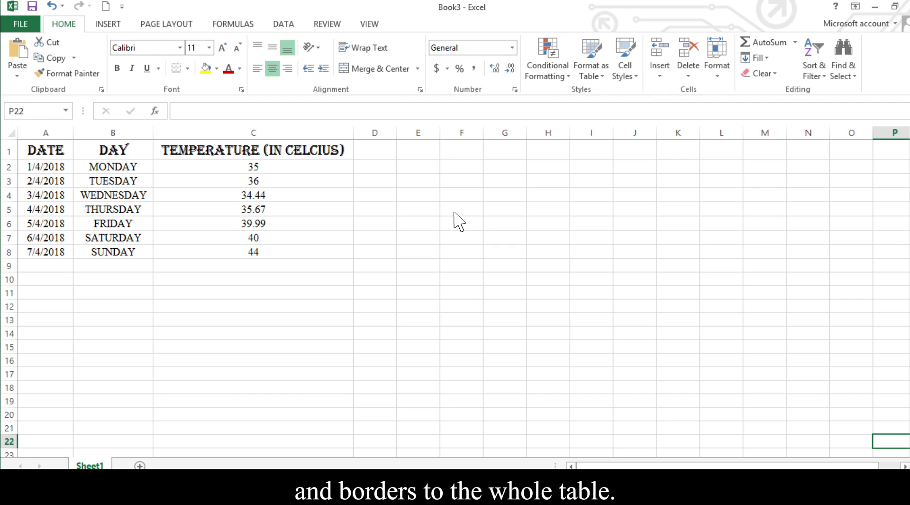
Fill the table's header cells A1:C1 with a lighter gold theme colour.
drag(45, 150, 156, 150)
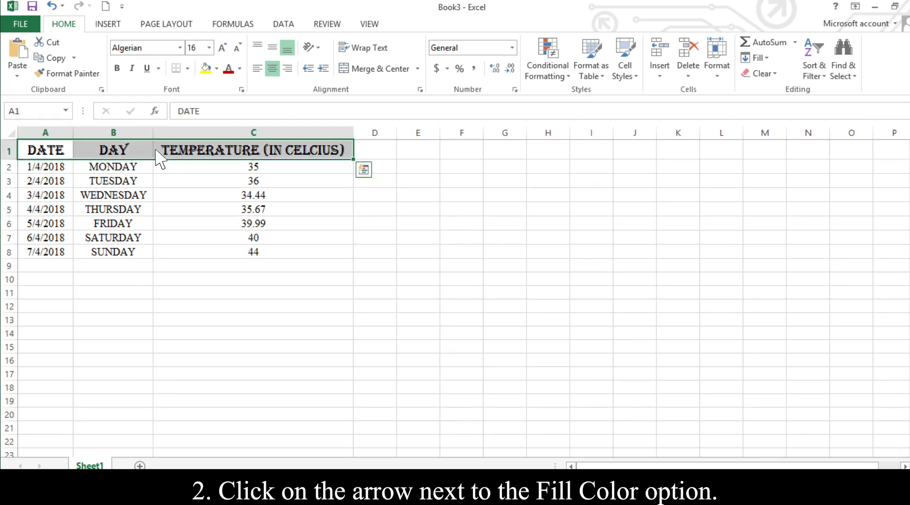
click(216, 69)
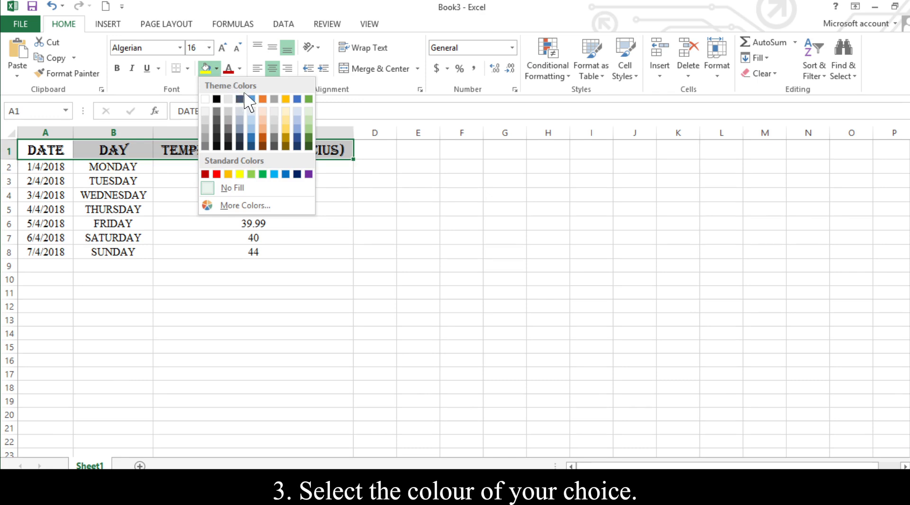
click(285, 127)
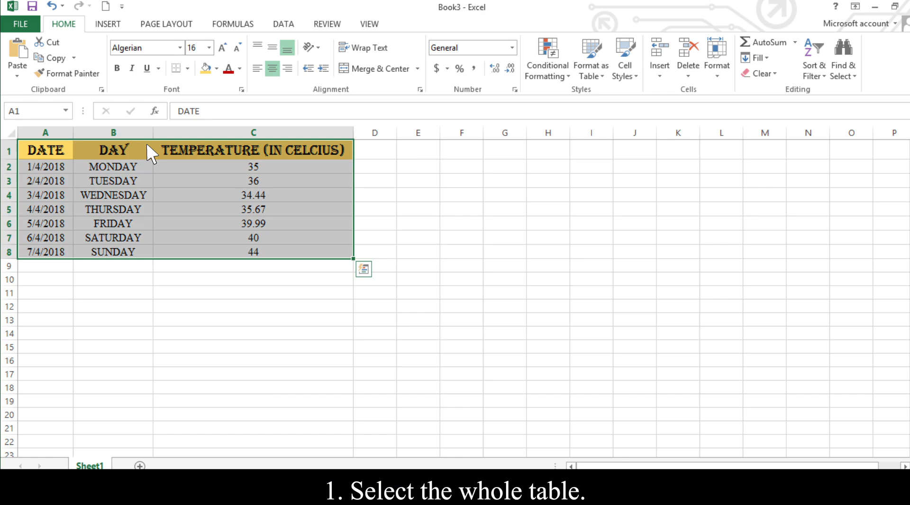
Apply thick blue outline and inside borders to the whole temperature table, A1:C8.
click(187, 68)
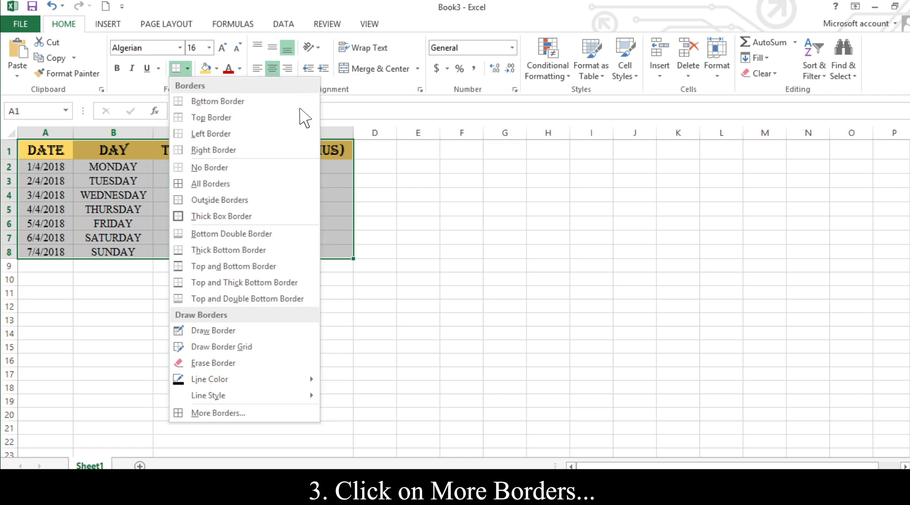
click(266, 412)
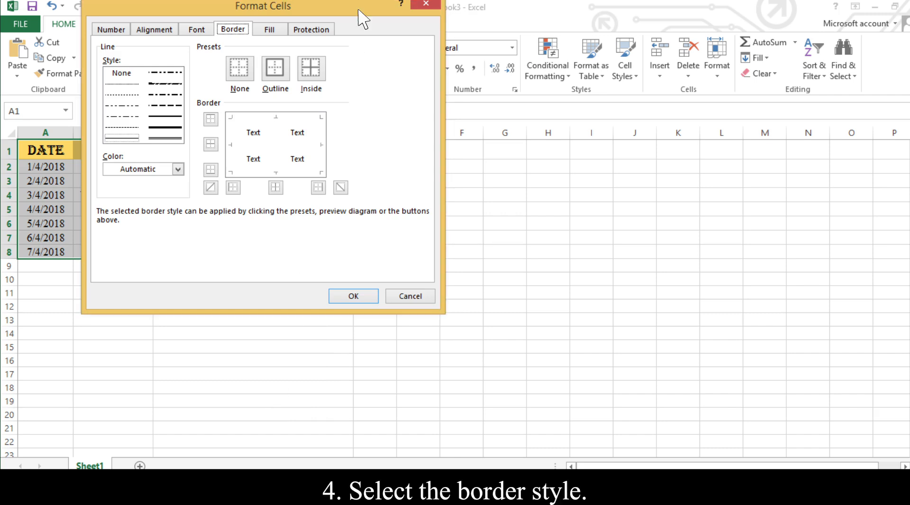
click(176, 127)
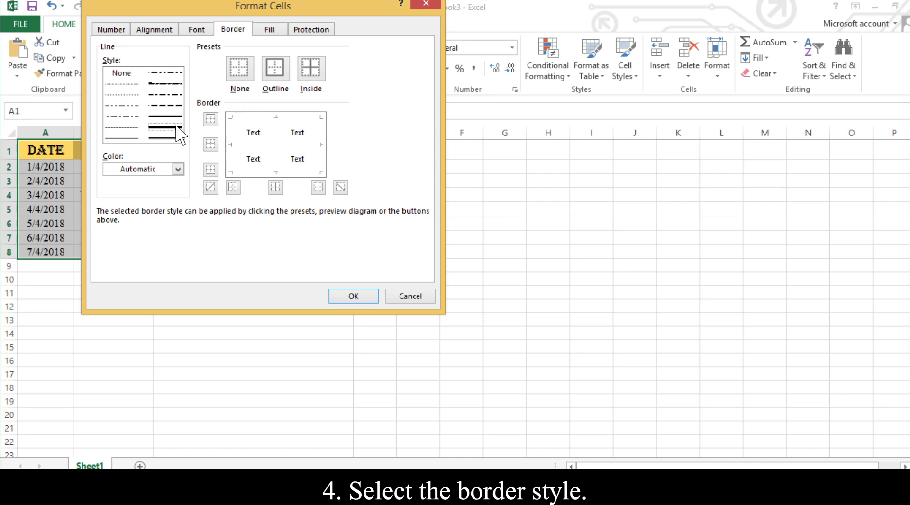
click(178, 169)
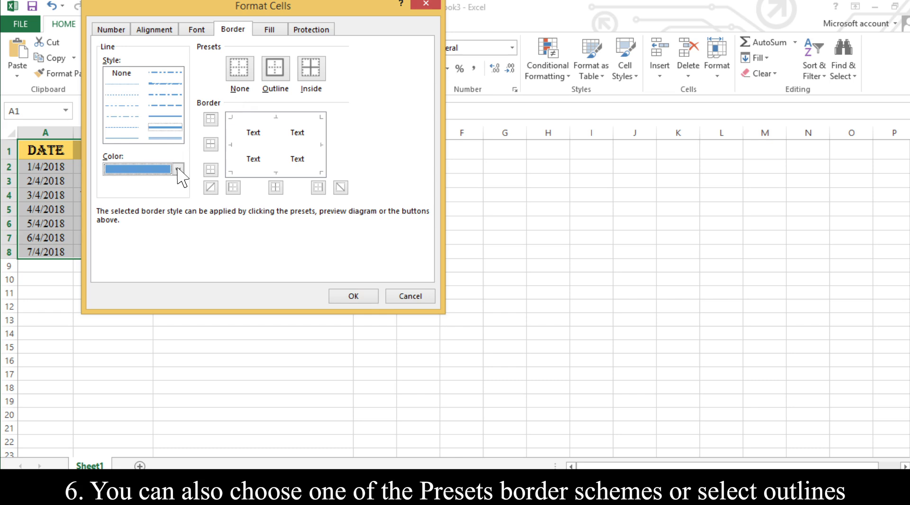
click(277, 71)
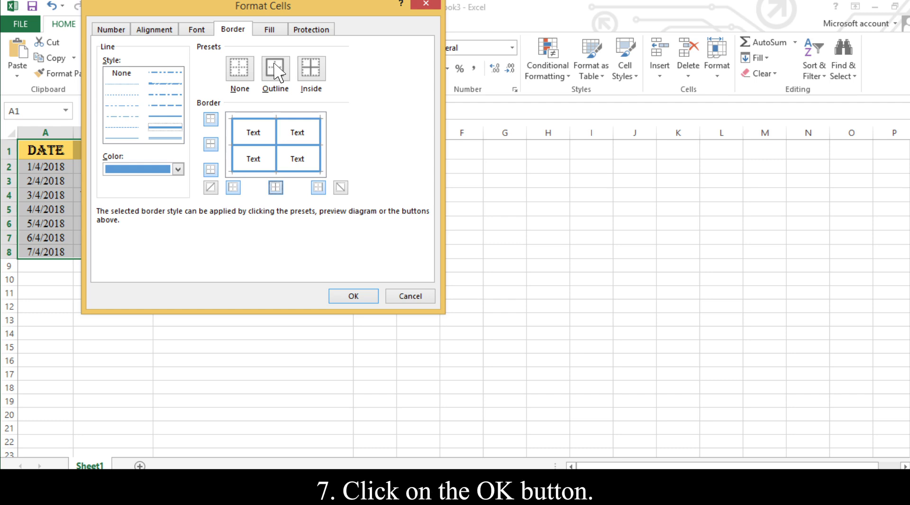
click(365, 295)
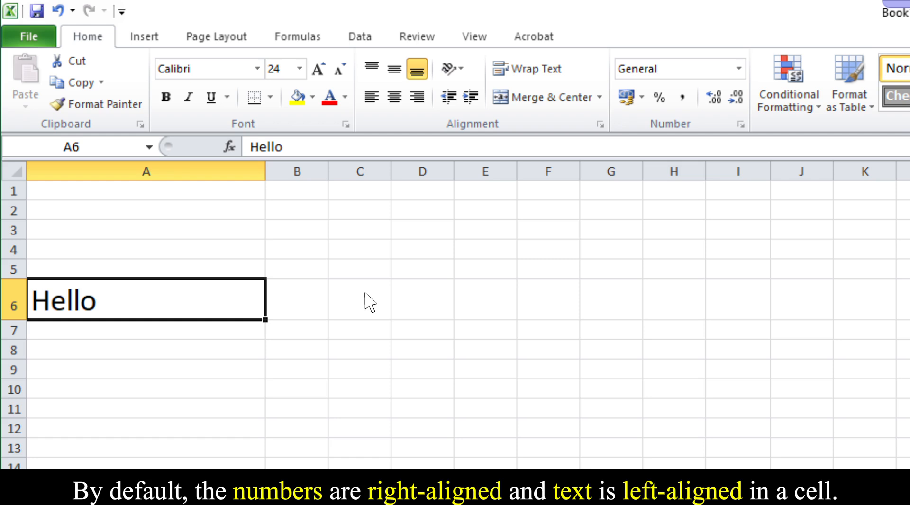
Try right and left horizontal alignment and middle and bottom vertical alignment on the Hello text in cell A6.
click(418, 97)
click(371, 97)
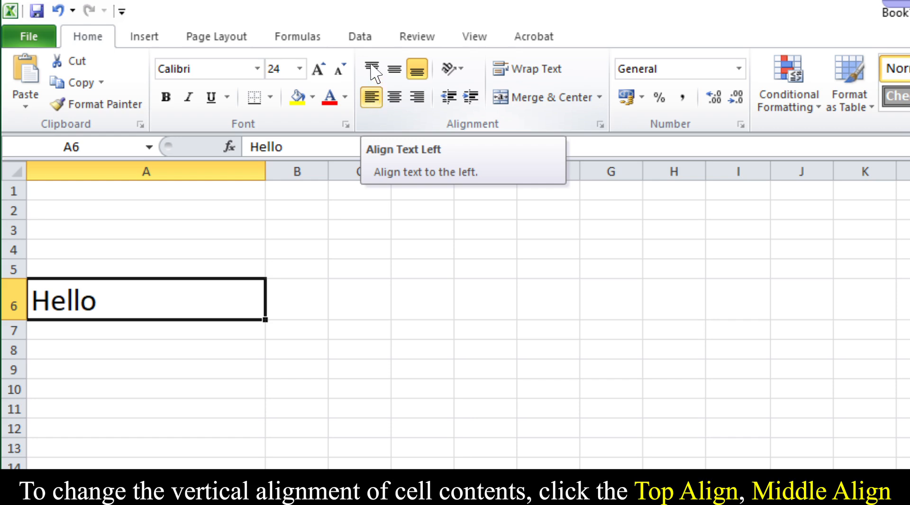
click(394, 71)
click(419, 72)
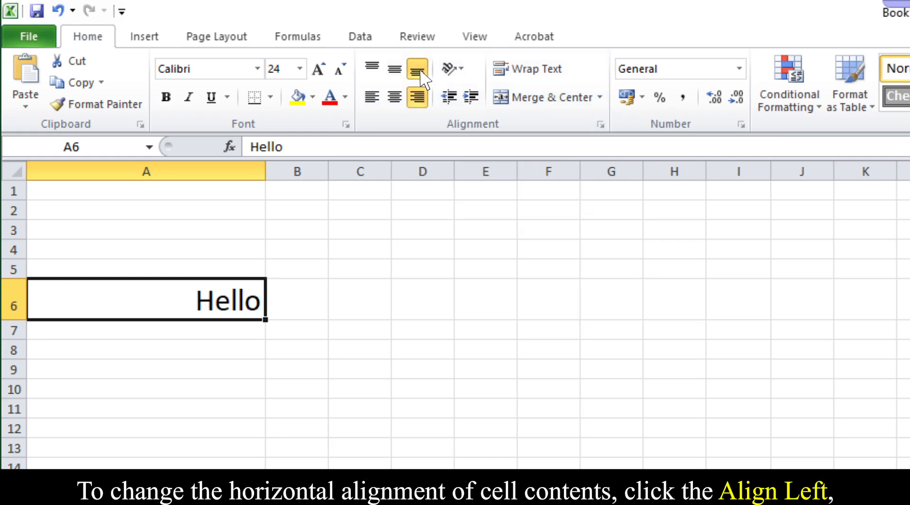
Cycle the Hello text in cell A6 through left and center alignment, ending with right alignment.
click(372, 98)
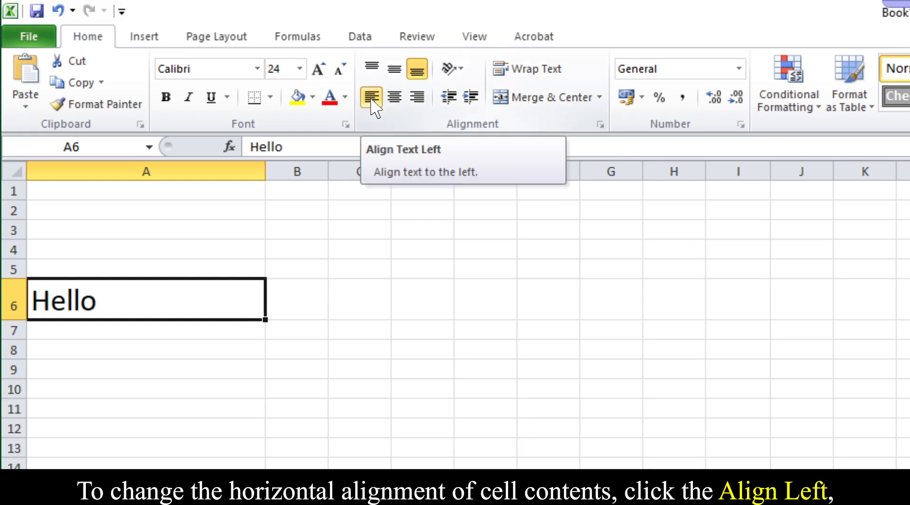
click(395, 98)
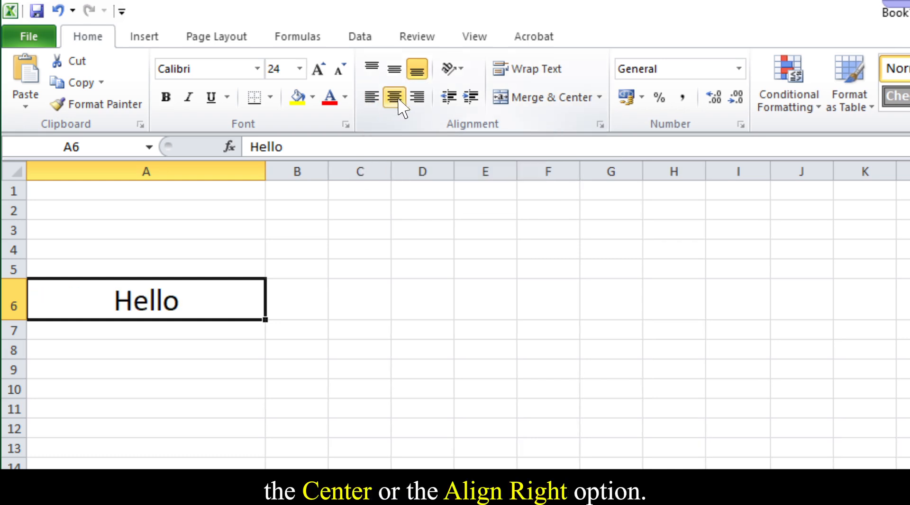
click(418, 98)
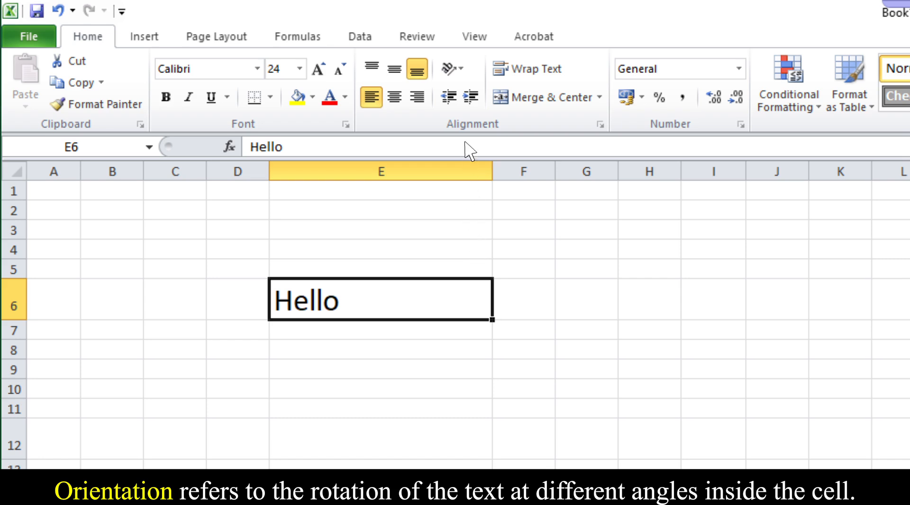
Try the Rotate Text Down orientation on the Hello text in cell E6, and increase and decrease its indent.
click(460, 70)
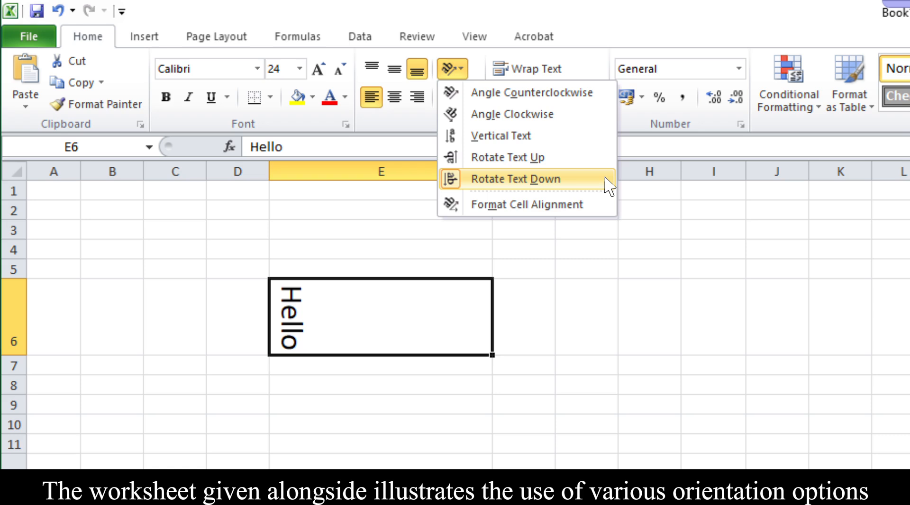
click(606, 204)
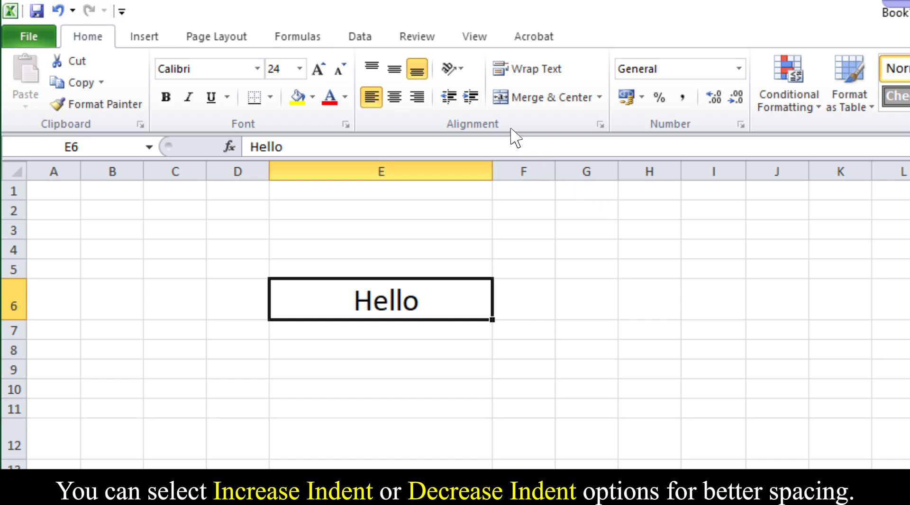
click(472, 97)
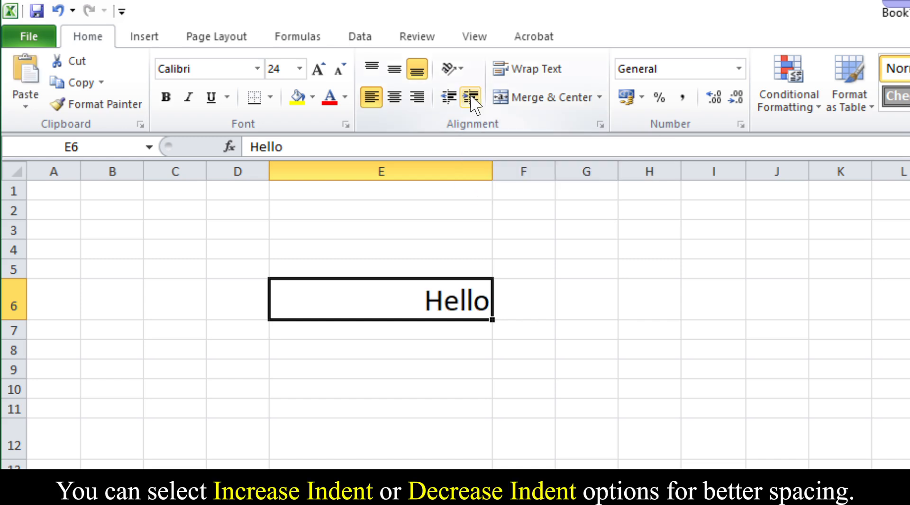
click(448, 97)
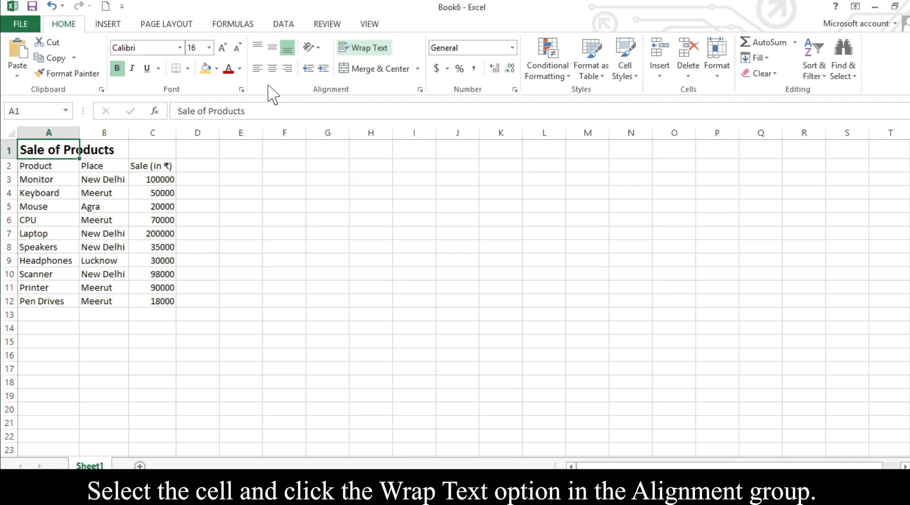
Wrap the Sale of Products title in cell A1 and open the Merge & Center options.
click(363, 48)
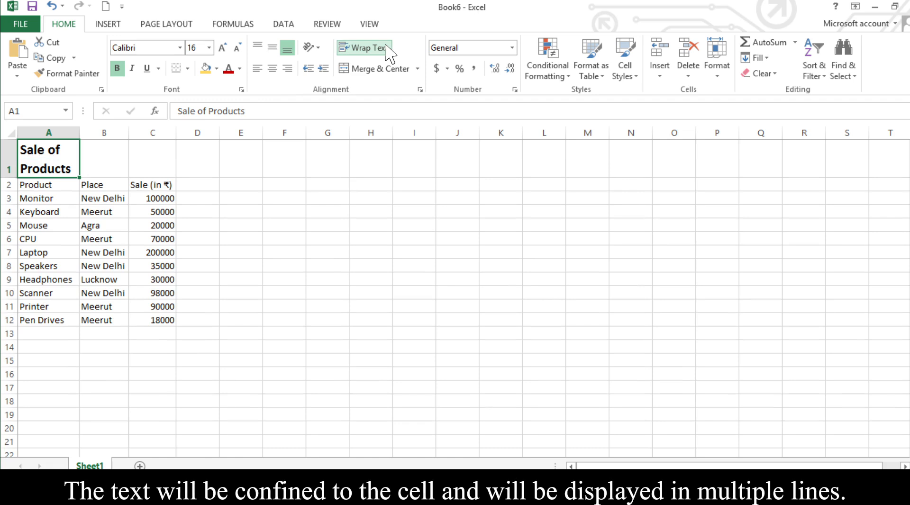
click(418, 69)
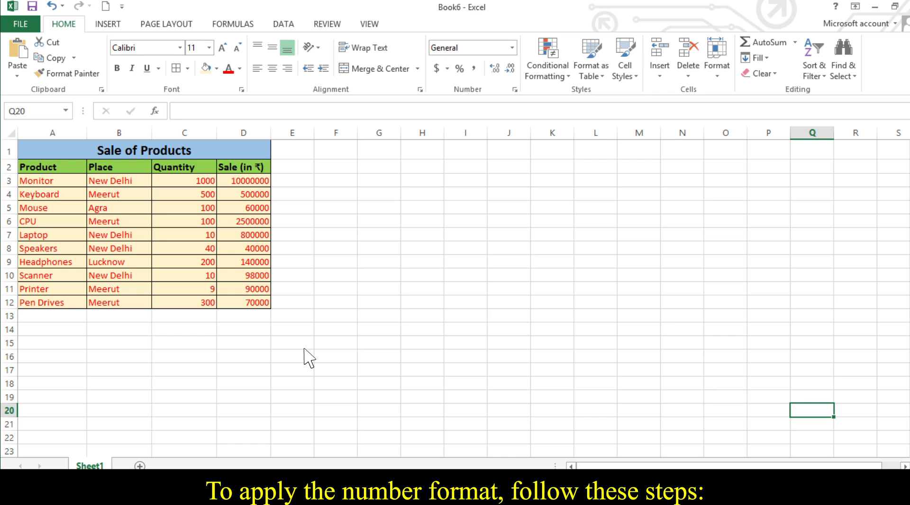
Apply Comma Style to the quantities in C3:C12 and the $ Accounting Number Format to the sales in D3:D12.
drag(167, 181, 166, 302)
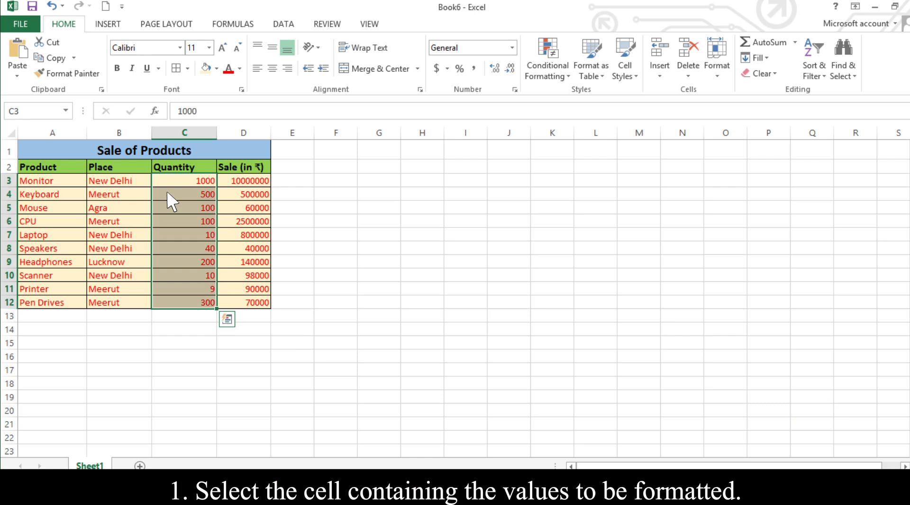
click(473, 68)
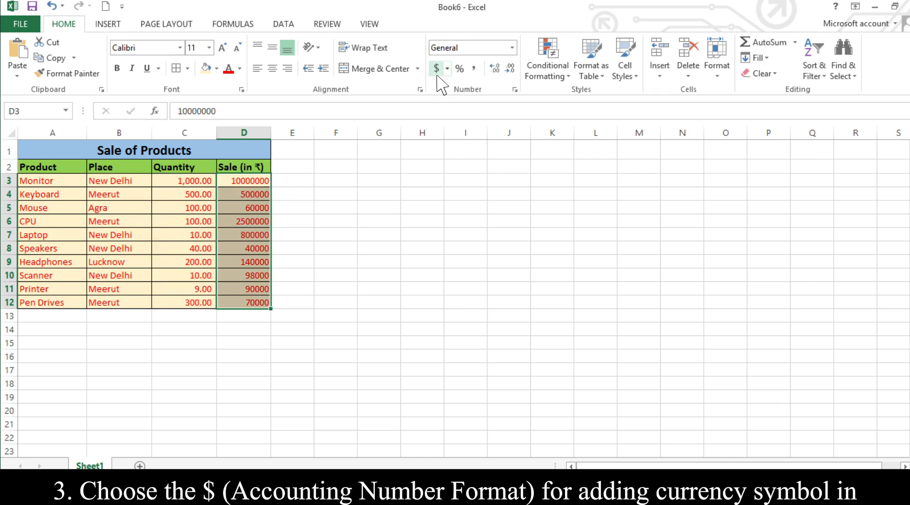
click(437, 69)
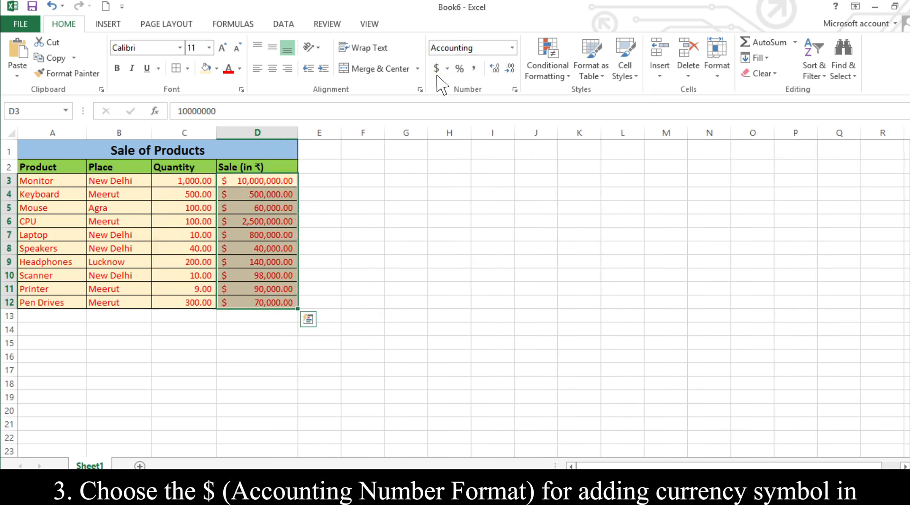